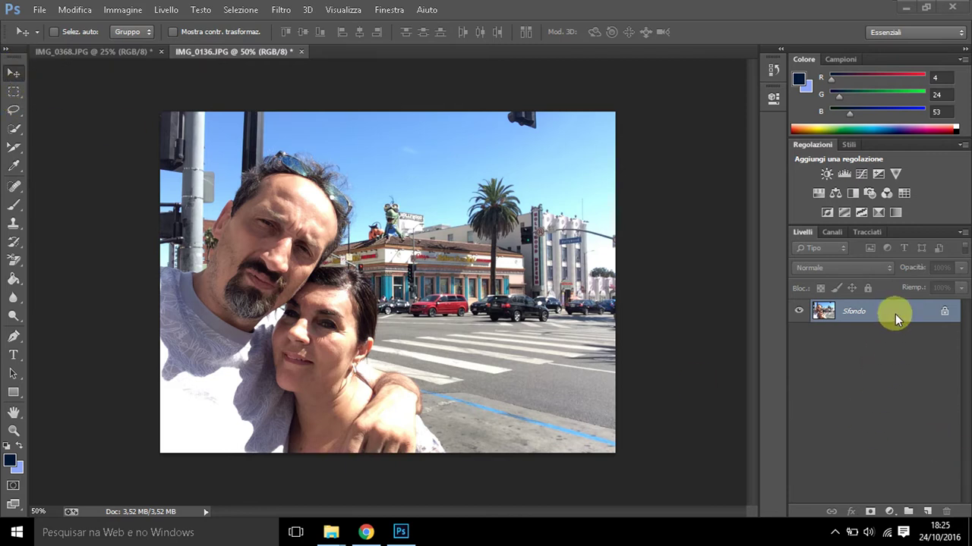
# Convert the locked Sfondo background of IMG_0136 into an editable layer named Livello 0
pyautogui.moveTo(895, 314); pyautogui.dragTo(893, 319)
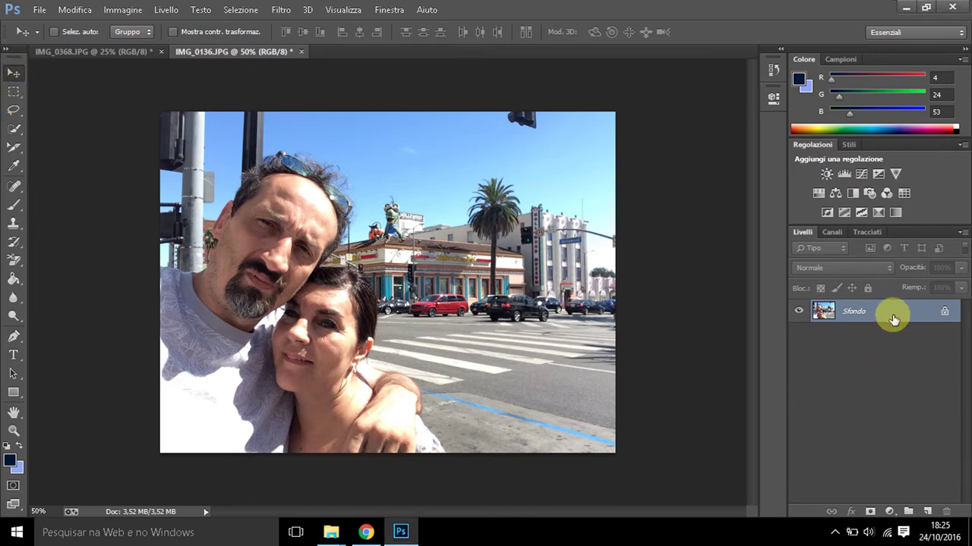
pyautogui.doubleClick(893, 319)
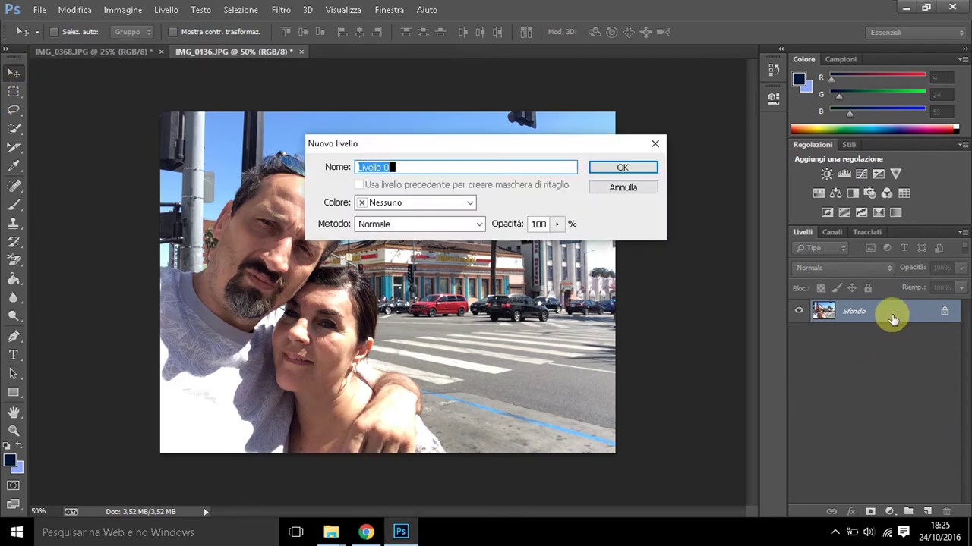
pyautogui.click(627, 169)
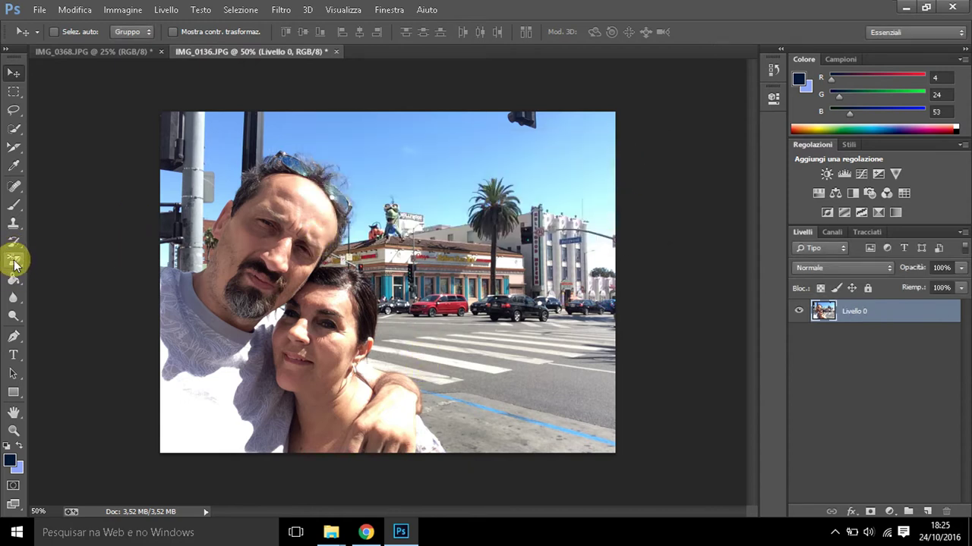
pyautogui.click(15, 261)
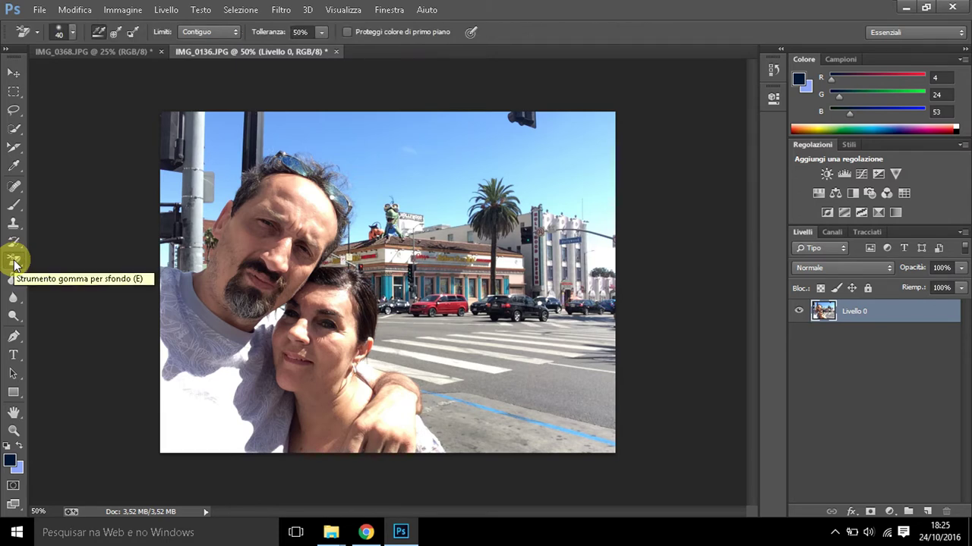
# Give the Background Eraser (Gomma per sfondo) a 71 px brush with 0% hardness
pyautogui.rightClick(15, 261)
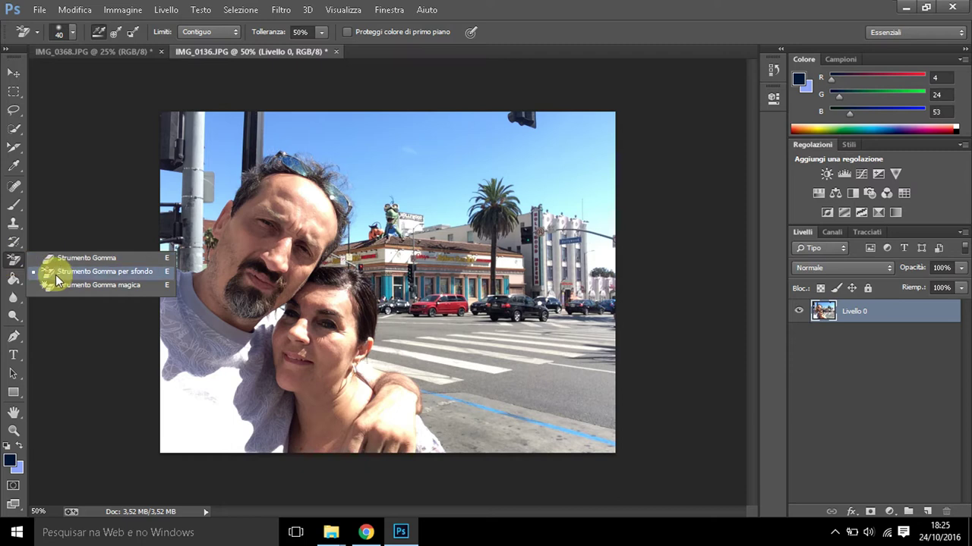
pyautogui.click(111, 273)
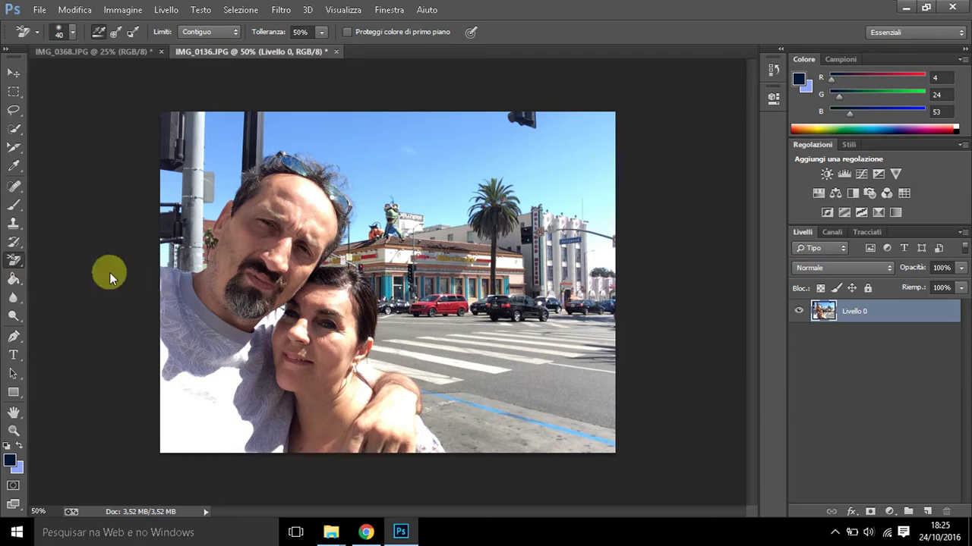
pyautogui.click(70, 32)
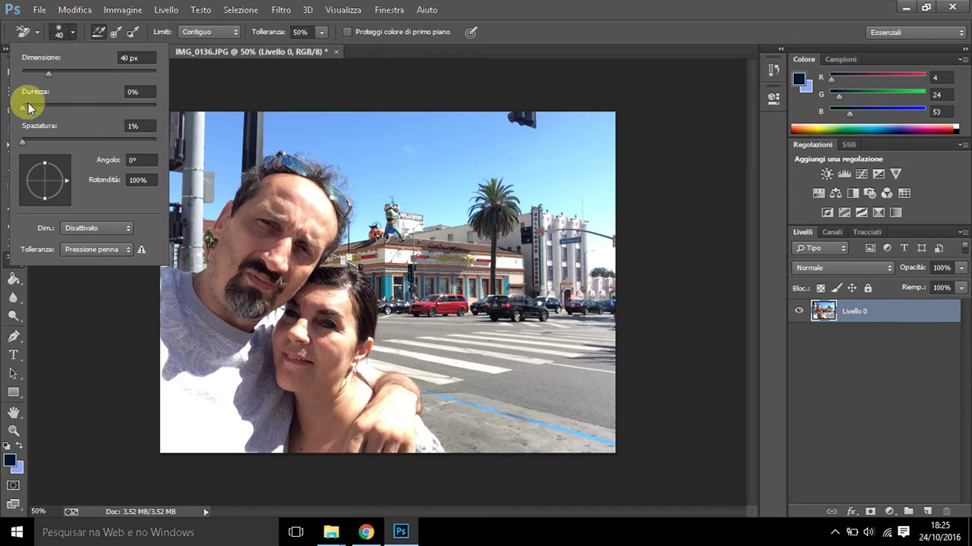
pyautogui.moveTo(28, 108); pyautogui.dragTo(56, 106)
pyautogui.moveTo(131, 110); pyautogui.dragTo(192, 109)
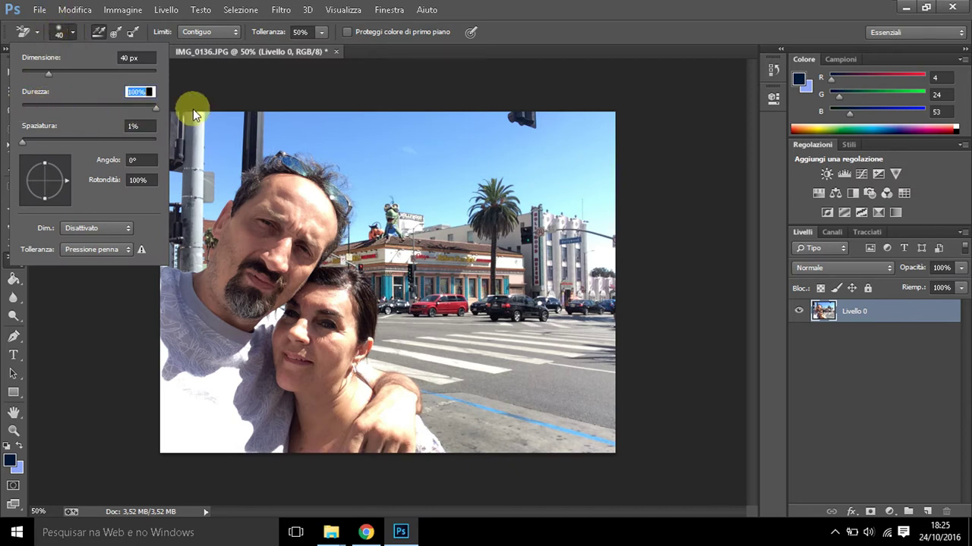
pyautogui.click(192, 108)
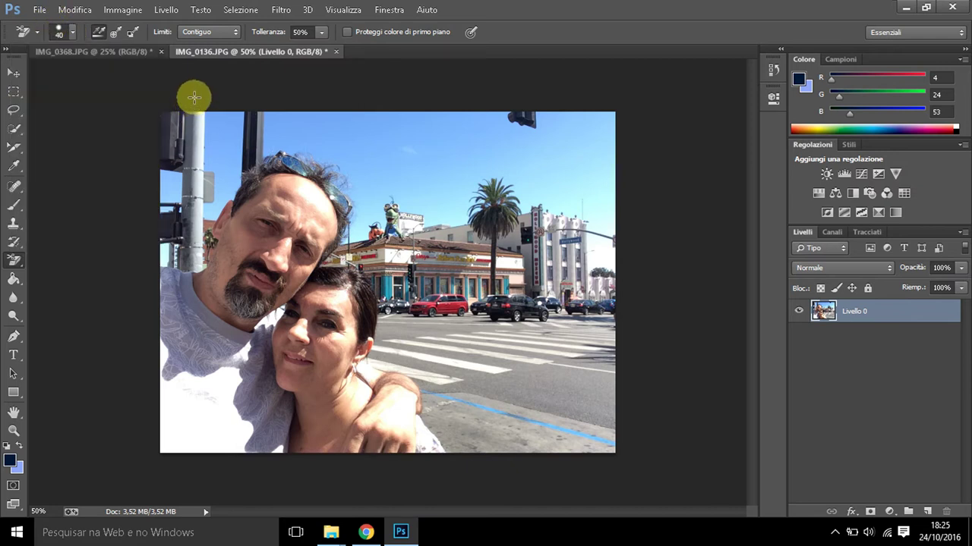
pyautogui.click(70, 32)
pyautogui.moveTo(152, 104); pyautogui.dragTo(11, 121)
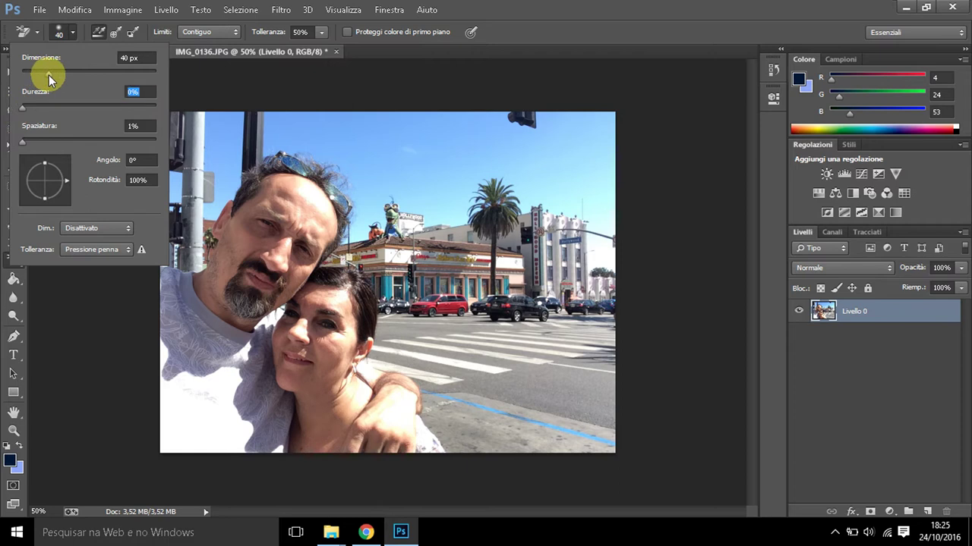
pyautogui.moveTo(44, 76); pyautogui.dragTo(66, 80)
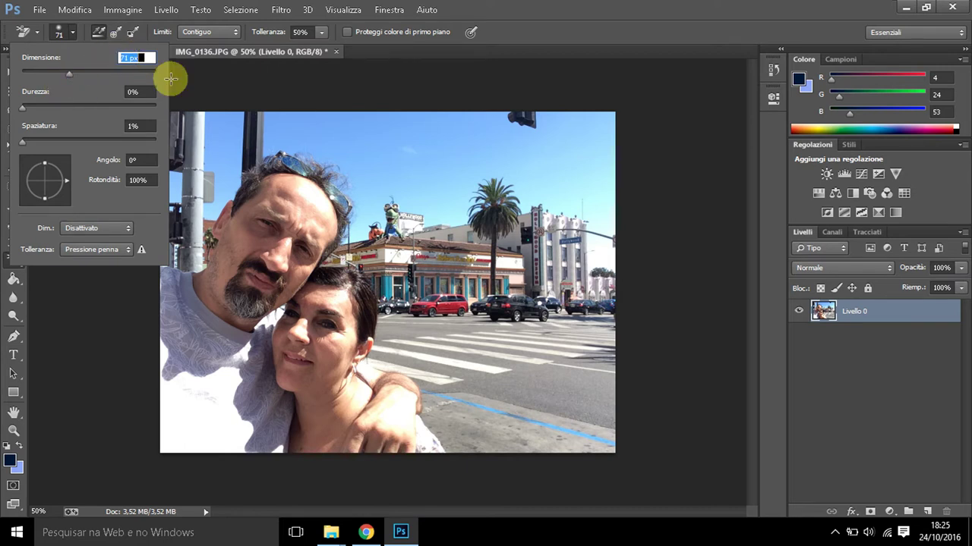
pyautogui.click(243, 83)
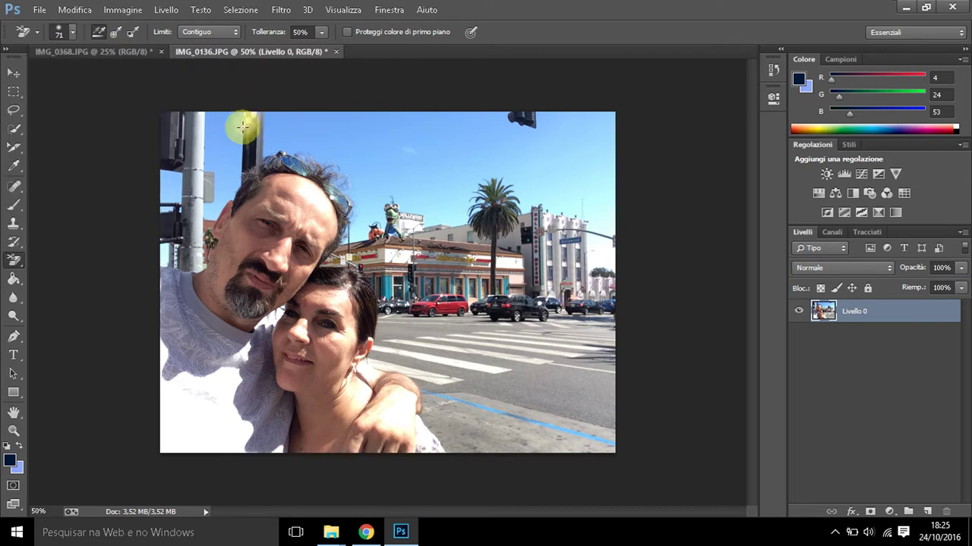
pyautogui.moveTo(243, 127)
pyautogui.mouseDown()
pyautogui.moveTo(237, 178)
pyautogui.moveTo(198, 224)
pyautogui.moveTo(199, 252)
pyautogui.moveTo(174, 261)
pyautogui.moveTo(202, 263)
pyautogui.moveTo(154, 258)
pyautogui.moveTo(166, 262)
pyautogui.moveTo(165, 354)
pyautogui.moveTo(227, 375)
pyautogui.moveTo(283, 369)
pyautogui.moveTo(353, 331)
pyautogui.moveTo(370, 336)
pyautogui.mouseUp()
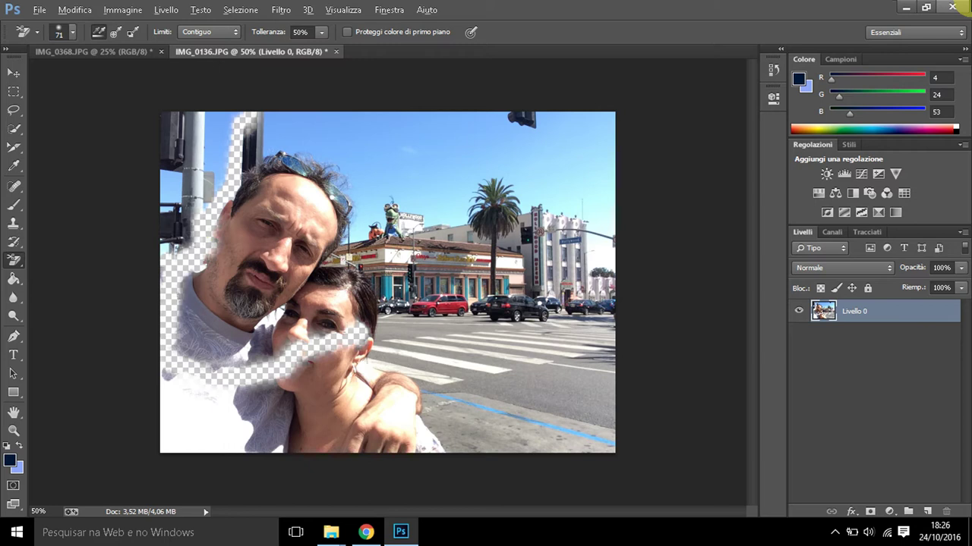
pyautogui.hotkey('ctrl', 'z')
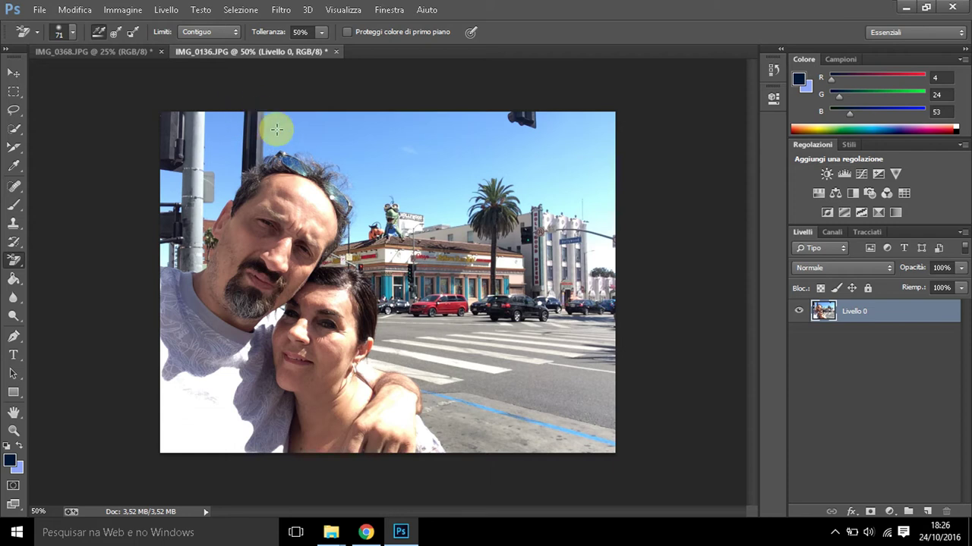
# Erase the sky and street beside the pole, the man's hair and the woman's right side, undoing one bad stroke
pyautogui.moveTo(266, 135); pyautogui.dragTo(229, 187)
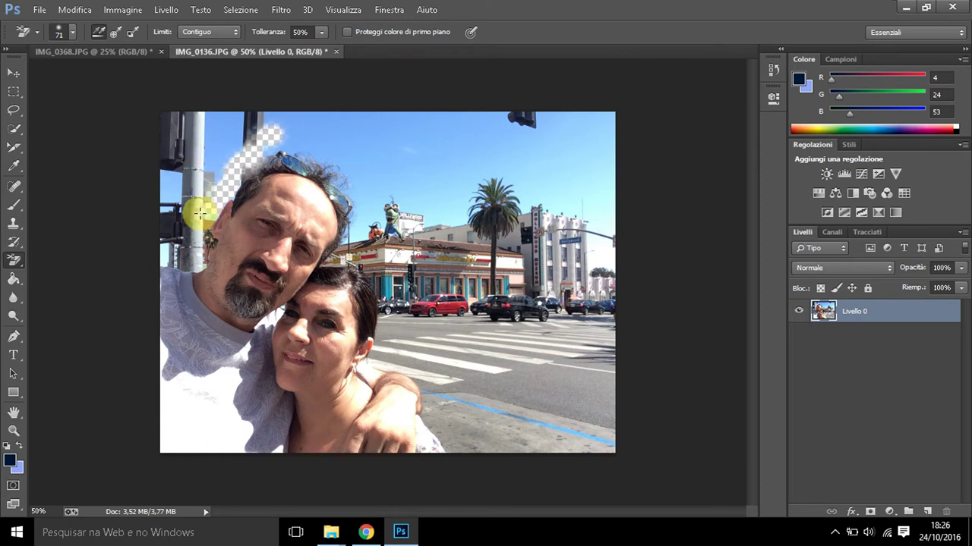
pyautogui.moveTo(203, 211); pyautogui.dragTo(198, 234)
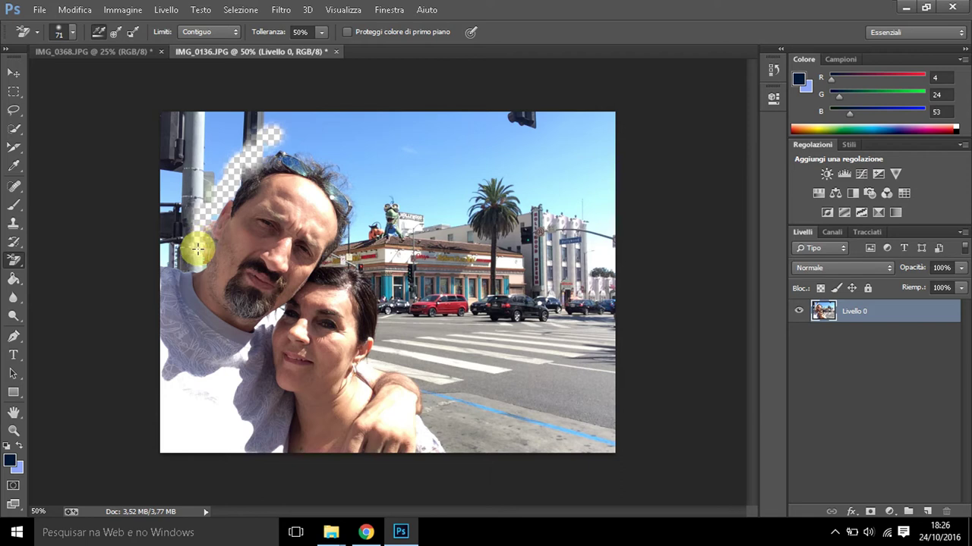
pyautogui.moveTo(198, 233)
pyautogui.mouseDown()
pyautogui.moveTo(194, 260)
pyautogui.moveTo(164, 255)
pyautogui.mouseUp()
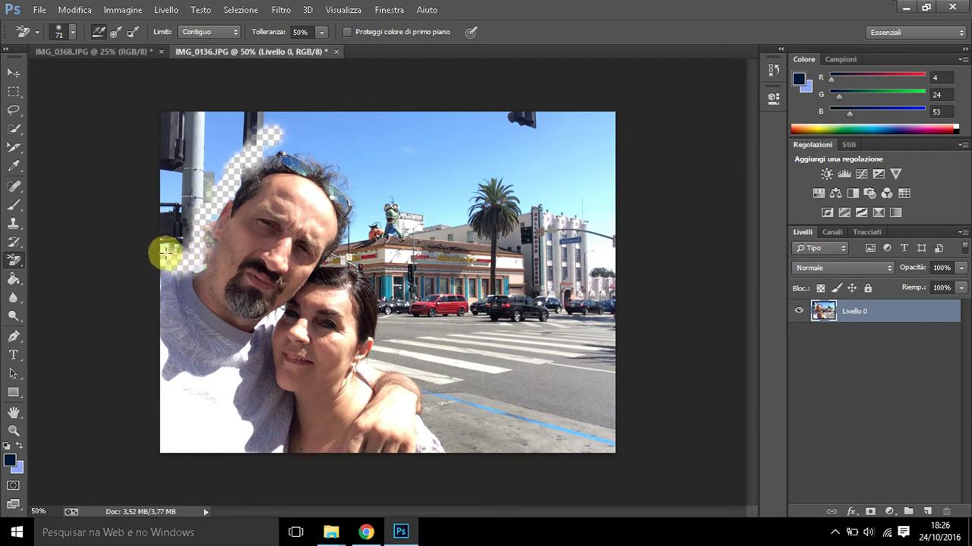
pyautogui.moveTo(273, 135)
pyautogui.mouseDown()
pyautogui.moveTo(268, 146)
pyautogui.moveTo(281, 135)
pyautogui.moveTo(312, 147)
pyautogui.moveTo(360, 202)
pyautogui.moveTo(369, 228)
pyautogui.moveTo(348, 230)
pyautogui.moveTo(343, 217)
pyautogui.moveTo(356, 220)
pyautogui.moveTo(356, 237)
pyautogui.moveTo(344, 262)
pyautogui.moveTo(332, 263)
pyautogui.moveTo(354, 261)
pyautogui.mouseUp()
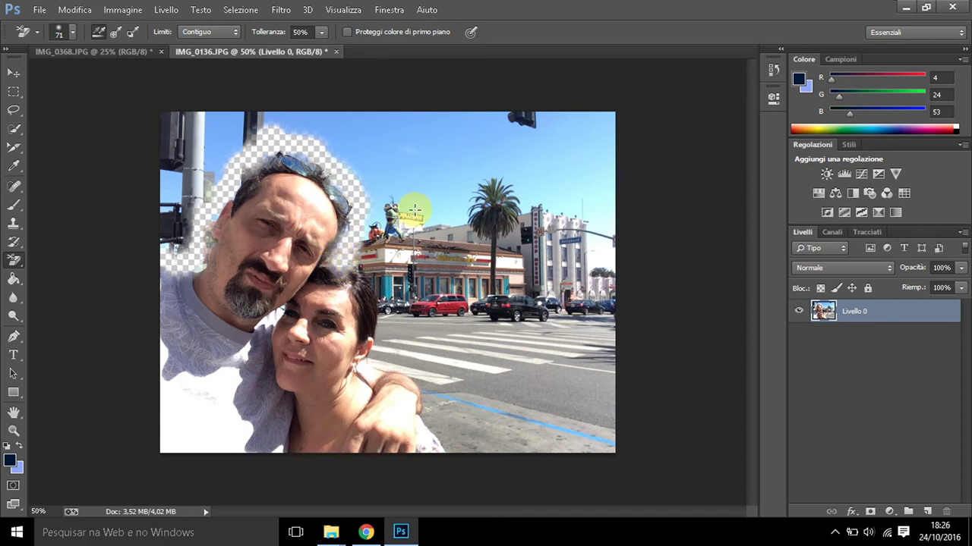
pyautogui.hotkey('ctrl', 'z')
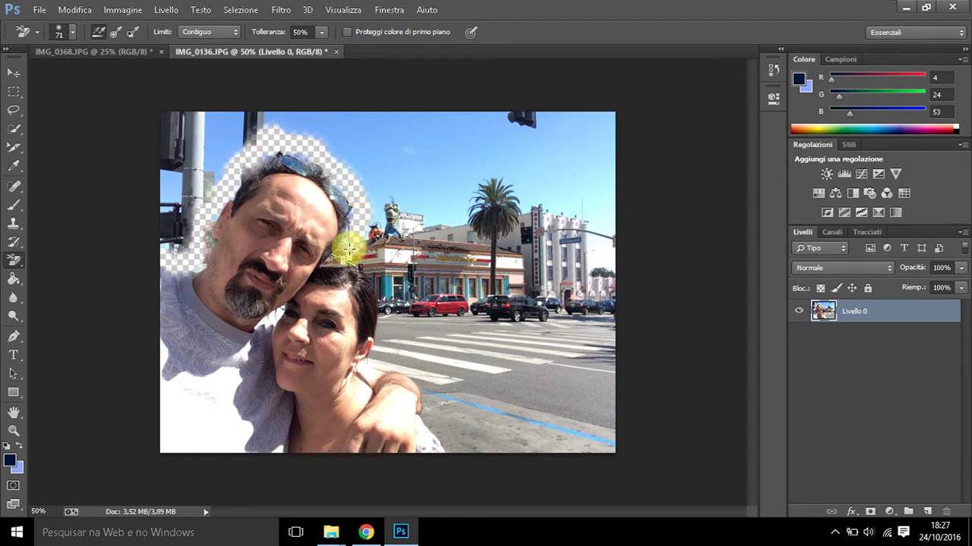
pyautogui.moveTo(350, 253)
pyautogui.mouseDown()
pyautogui.moveTo(392, 291)
pyautogui.moveTo(376, 363)
pyautogui.moveTo(375, 346)
pyautogui.moveTo(414, 373)
pyautogui.moveTo(451, 453)
pyautogui.moveTo(445, 429)
pyautogui.moveTo(445, 442)
pyautogui.moveTo(458, 426)
pyautogui.moveTo(466, 341)
pyautogui.mouseUp()
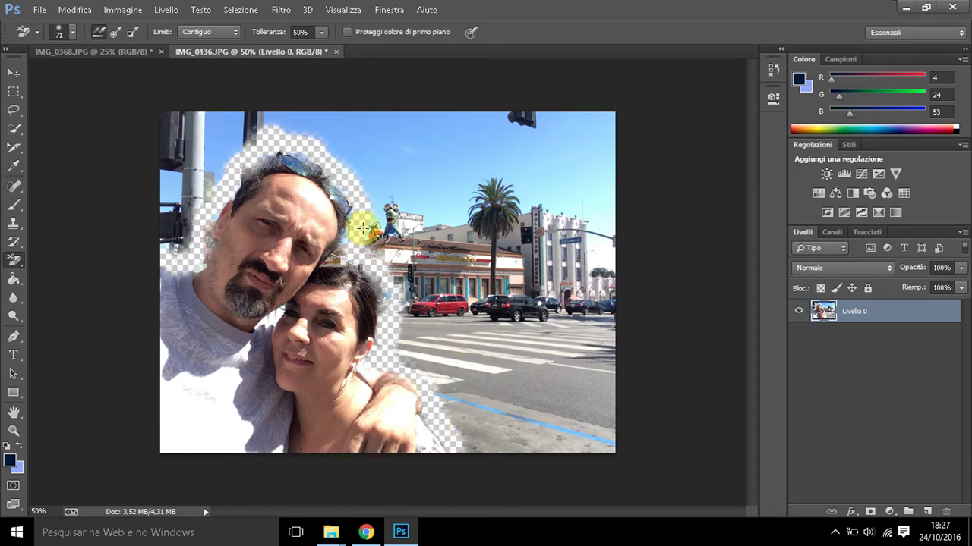
# Shrink the Background Eraser brush to 31 px
pyautogui.click(282, 130)
pyautogui.click(65, 32)
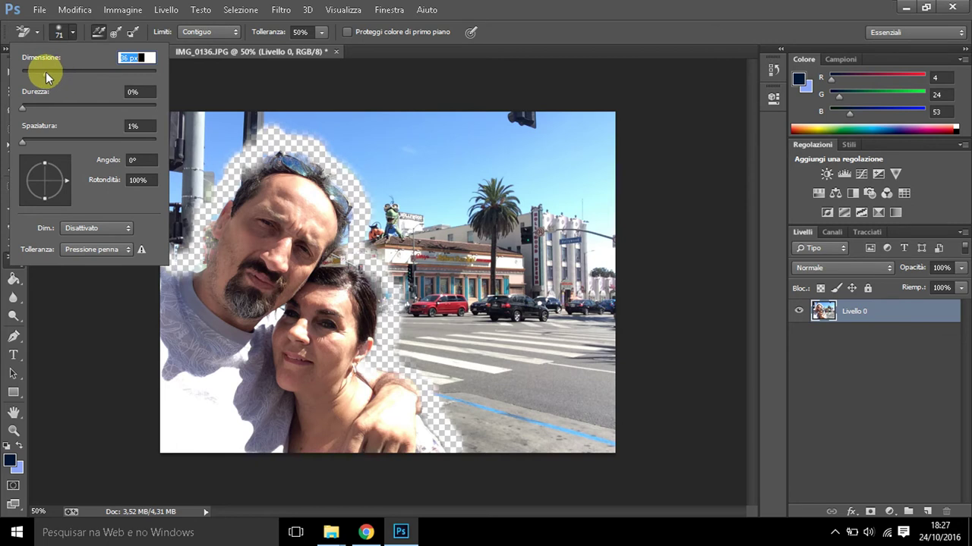
pyautogui.moveTo(65, 73); pyautogui.dragTo(42, 72)
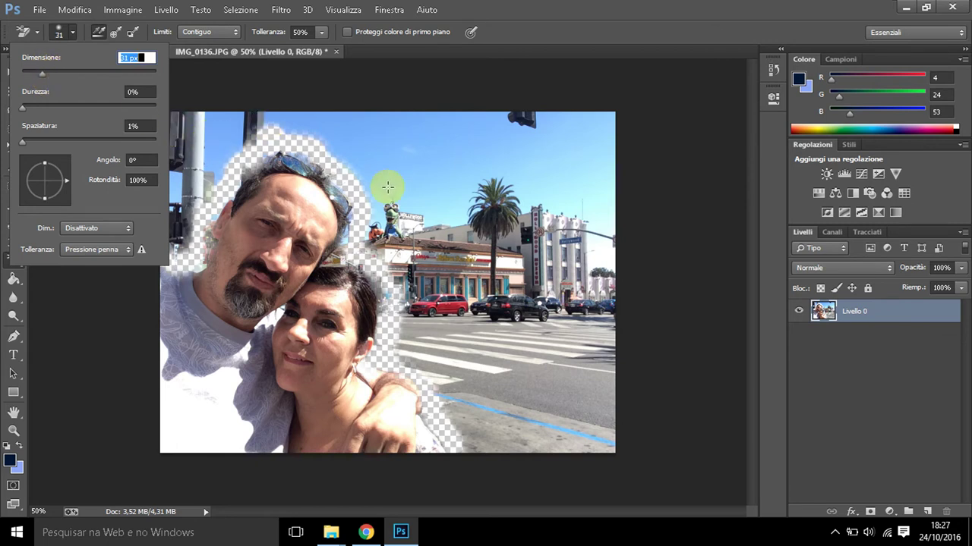
pyautogui.click(345, 239)
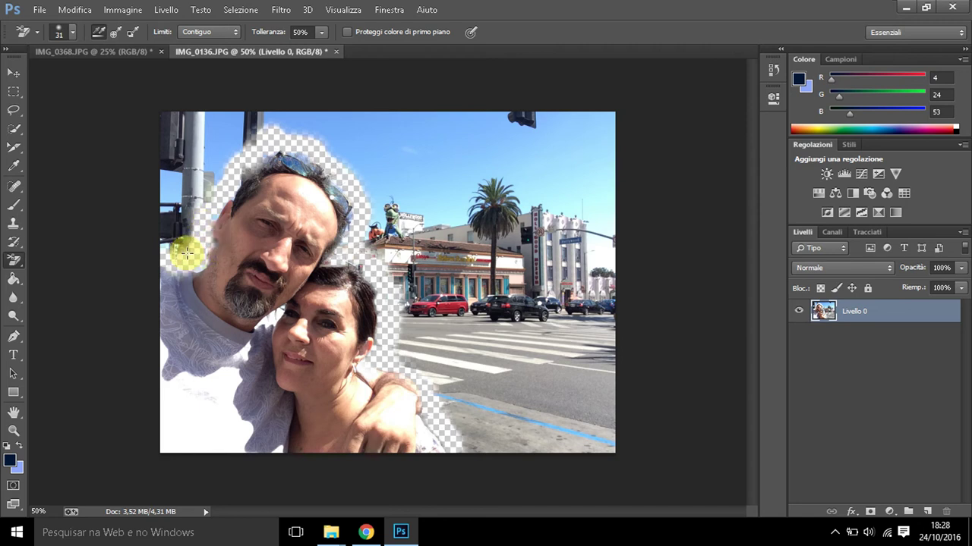
# Erase the remaining background left of the man's shoulder and along his hairline
pyautogui.moveTo(181, 248); pyautogui.dragTo(190, 262)
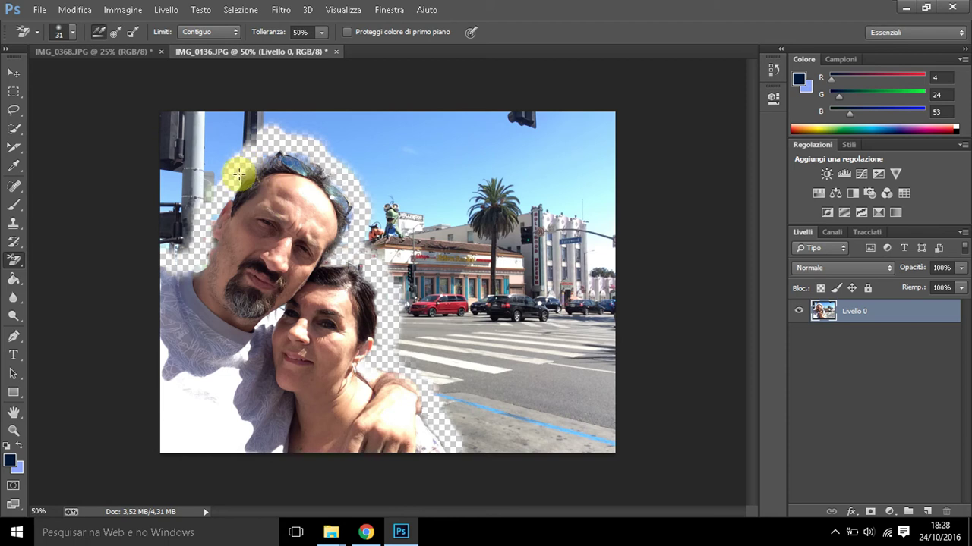
pyautogui.moveTo(239, 175); pyautogui.dragTo(263, 158)
pyautogui.moveTo(267, 156); pyautogui.dragTo(253, 164)
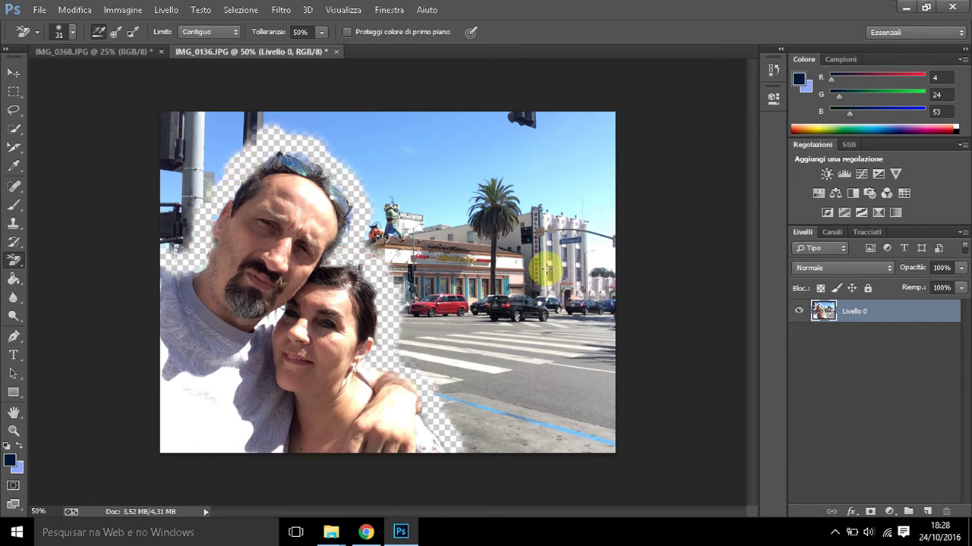
# Select the couple with Quick Selection, from their hair down to the photo's bottom edge
pyautogui.click(20, 134)
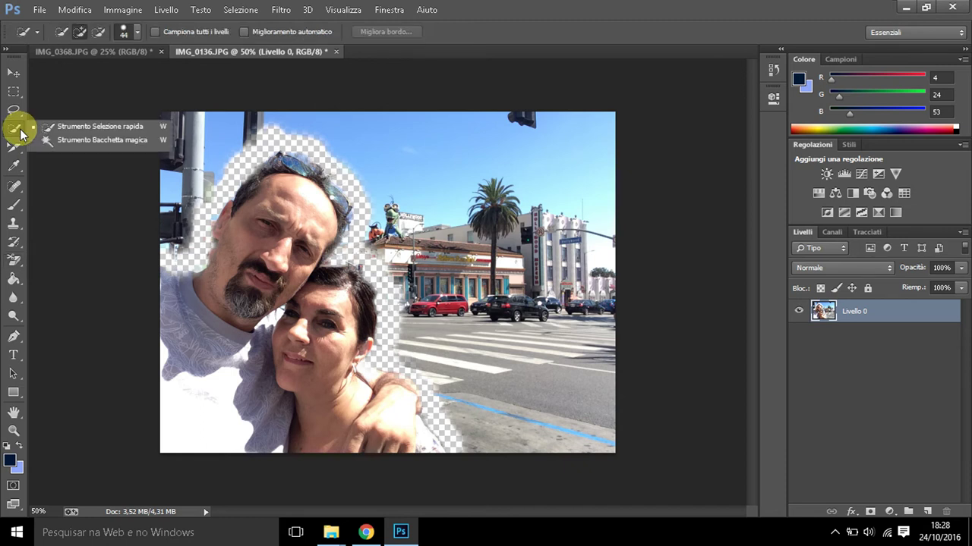
pyautogui.click(98, 127)
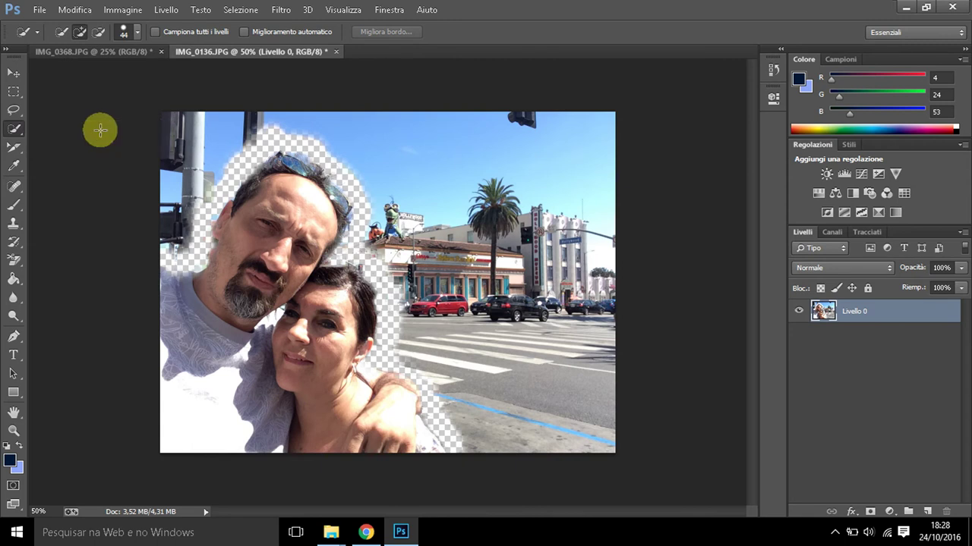
pyautogui.moveTo(265, 148)
pyautogui.mouseDown()
pyautogui.moveTo(271, 184)
pyautogui.moveTo(314, 234)
pyautogui.moveTo(271, 156)
pyautogui.moveTo(313, 162)
pyautogui.moveTo(336, 191)
pyautogui.moveTo(329, 265)
pyautogui.moveTo(350, 294)
pyautogui.moveTo(353, 336)
pyautogui.moveTo(341, 373)
pyautogui.moveTo(301, 341)
pyautogui.moveTo(293, 307)
pyautogui.moveTo(253, 331)
pyautogui.moveTo(174, 278)
pyautogui.moveTo(226, 225)
pyautogui.moveTo(160, 341)
pyautogui.moveTo(147, 451)
pyautogui.moveTo(288, 471)
pyautogui.moveTo(343, 443)
pyautogui.moveTo(379, 397)
pyautogui.moveTo(434, 423)
pyautogui.moveTo(434, 458)
pyautogui.moveTo(422, 469)
pyautogui.mouseUp()
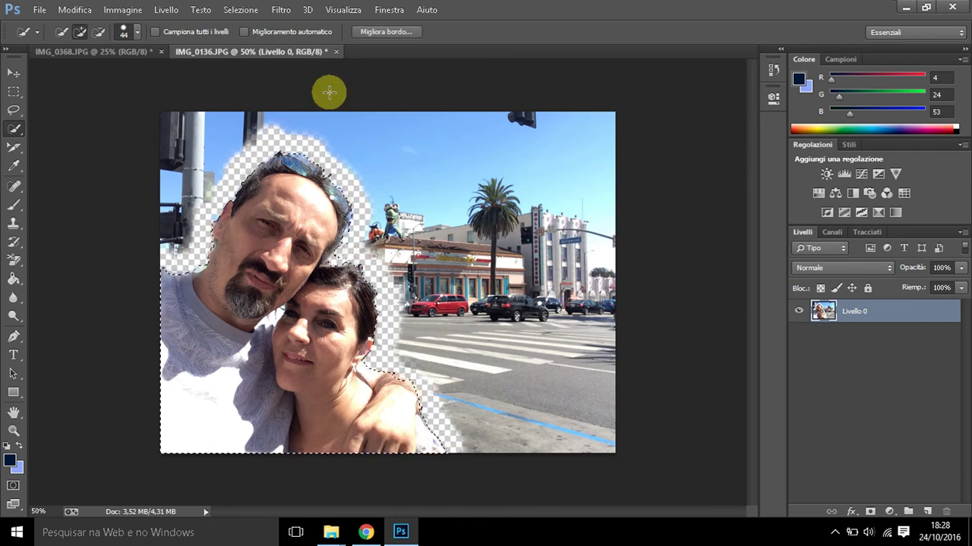
# Copy the selected couple and paste them into IMG_0368 as new layer Livello 1
pyautogui.click(73, 11)
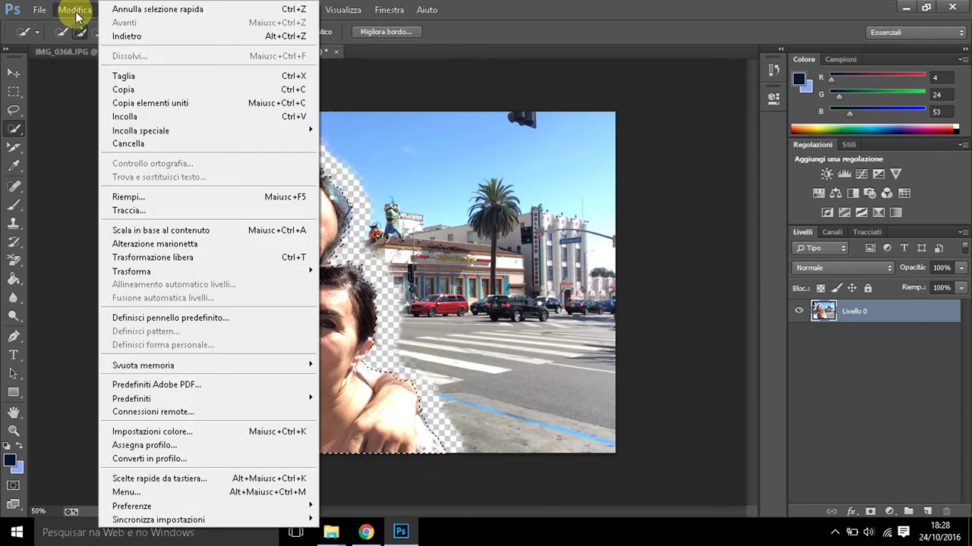
pyautogui.click(157, 88)
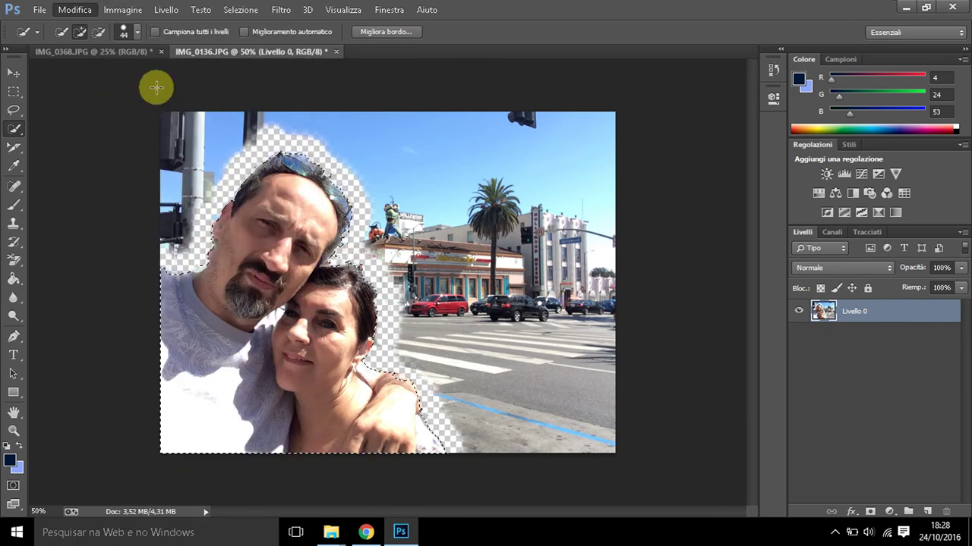
pyautogui.click(142, 53)
pyautogui.click(74, 11)
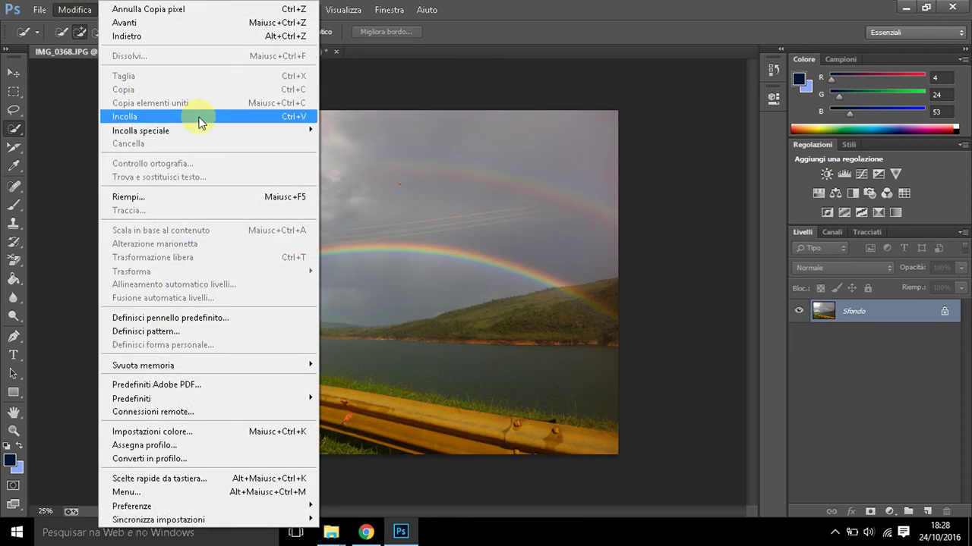
pyautogui.click(195, 126)
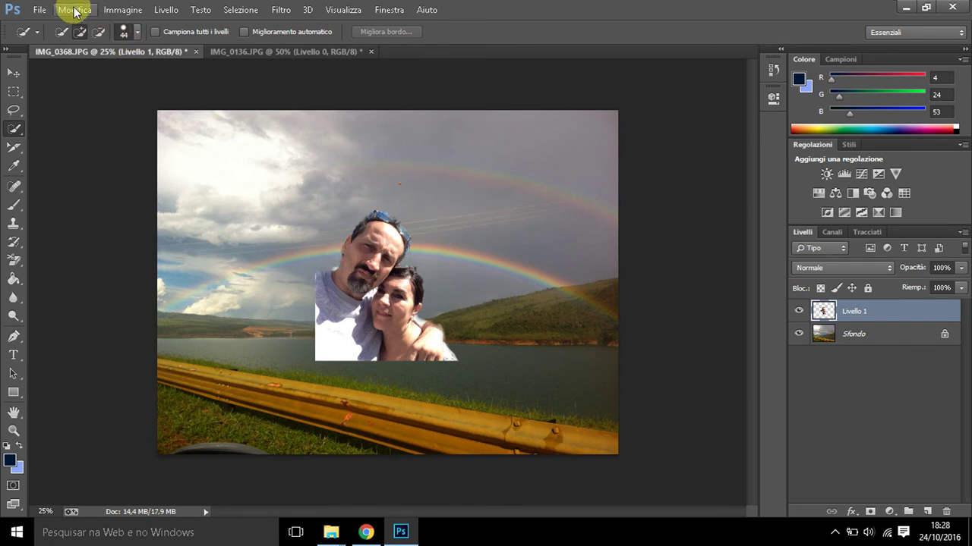
pyautogui.click(76, 11)
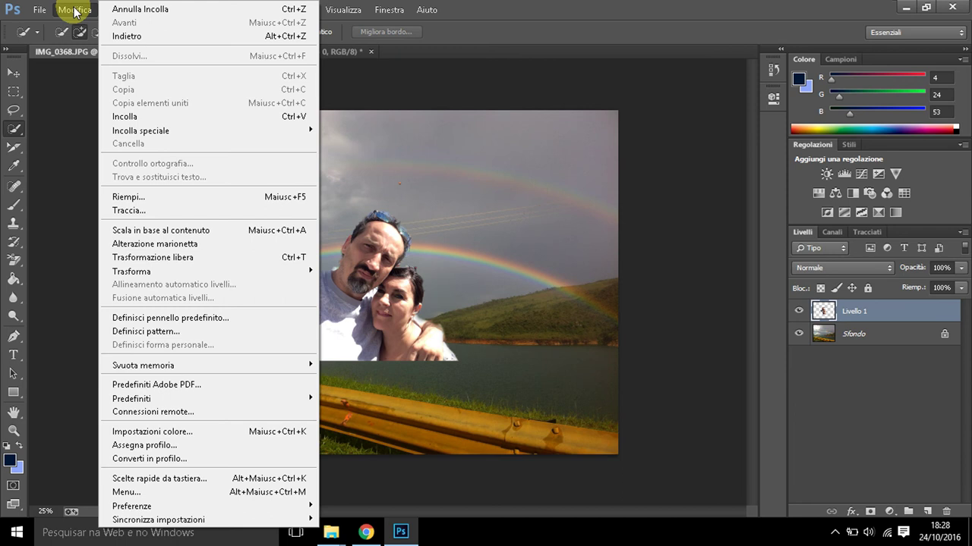
# Free-transform the pasted couple larger and place them in the landscape's top-left corner
pyautogui.click(187, 260)
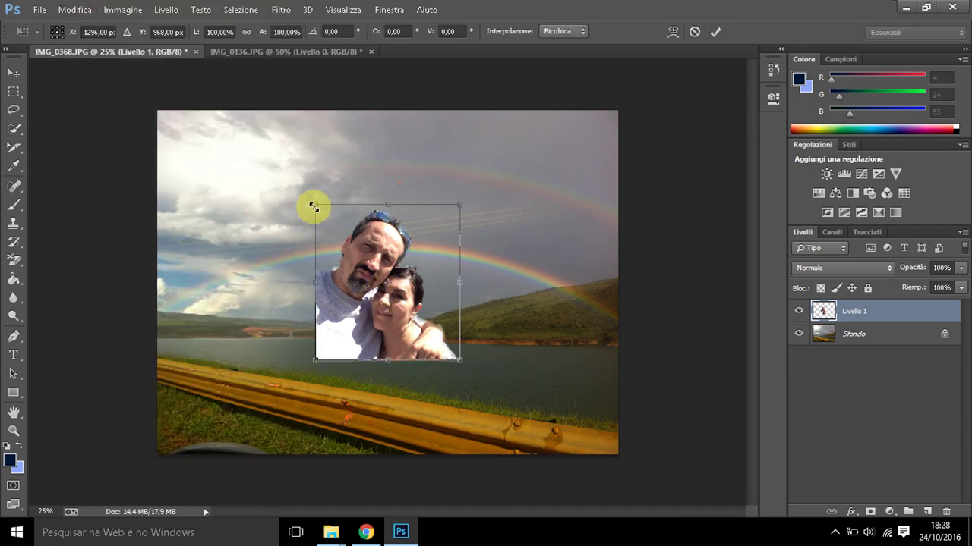
pyautogui.moveTo(314, 207)
pyautogui.mouseDown()
pyautogui.moveTo(205, 158)
pyautogui.moveTo(195, 109)
pyautogui.mouseUp()
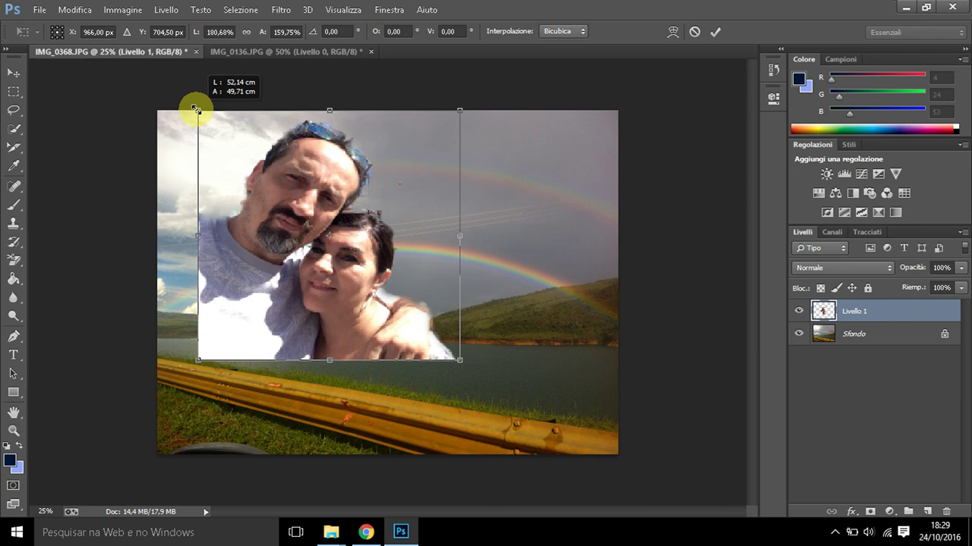
pyautogui.moveTo(349, 228)
pyautogui.mouseDown()
pyautogui.moveTo(315, 233)
pyautogui.moveTo(436, 277)
pyautogui.moveTo(437, 261)
pyautogui.mouseUp()
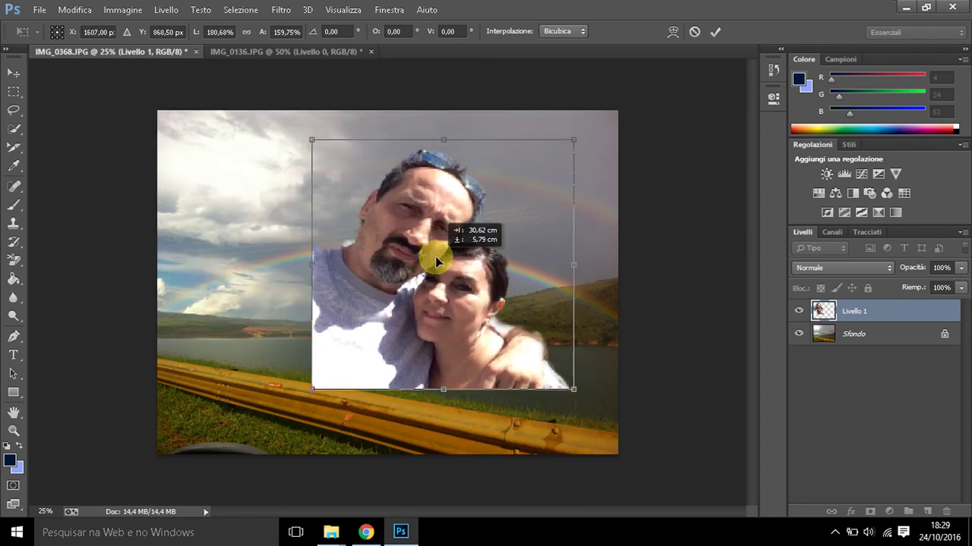
pyautogui.click(15, 76)
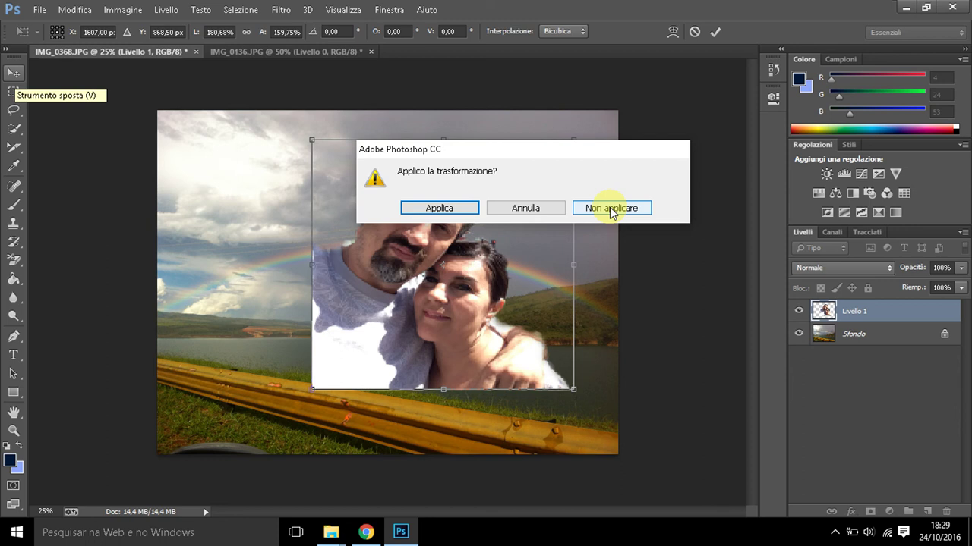
pyautogui.click(551, 209)
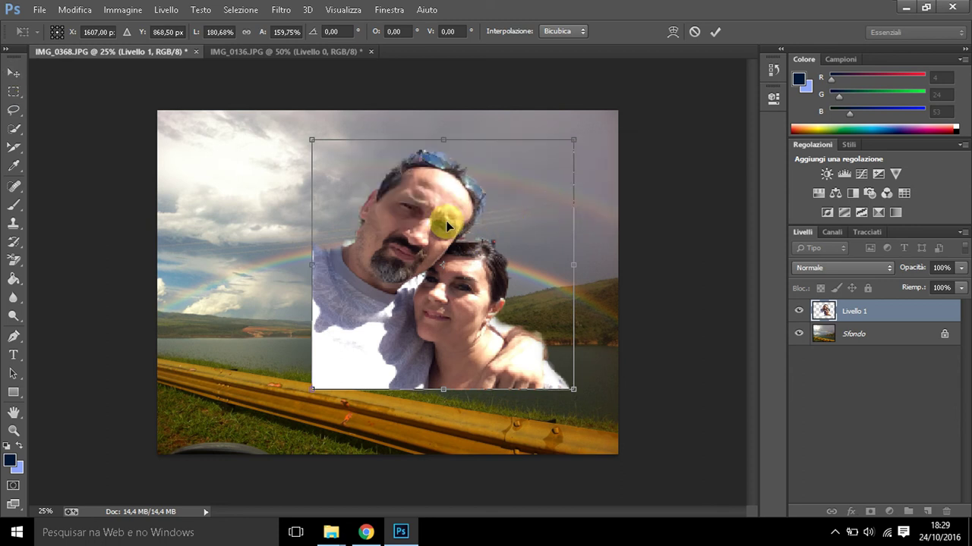
pyautogui.moveTo(445, 220); pyautogui.dragTo(275, 186)
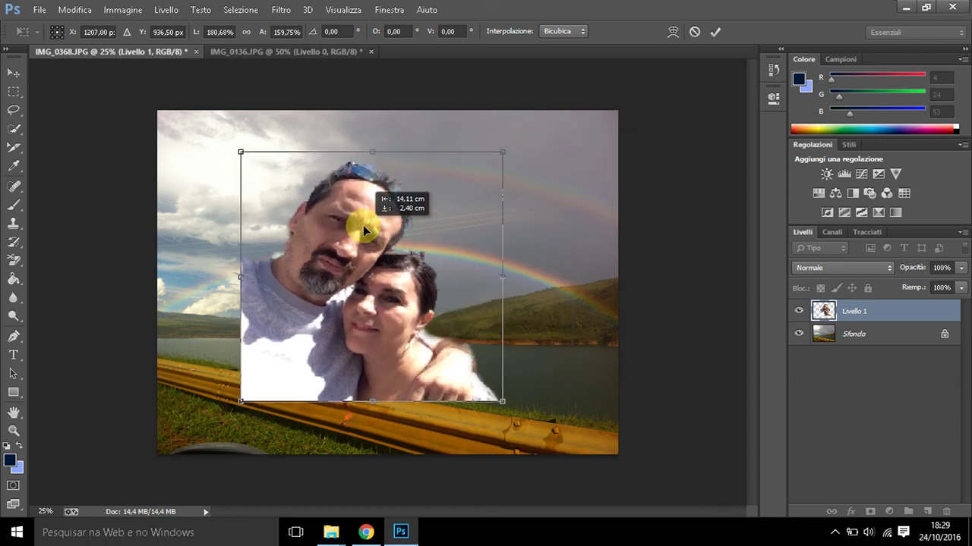
pyautogui.moveTo(275, 187); pyautogui.dragTo(289, 190)
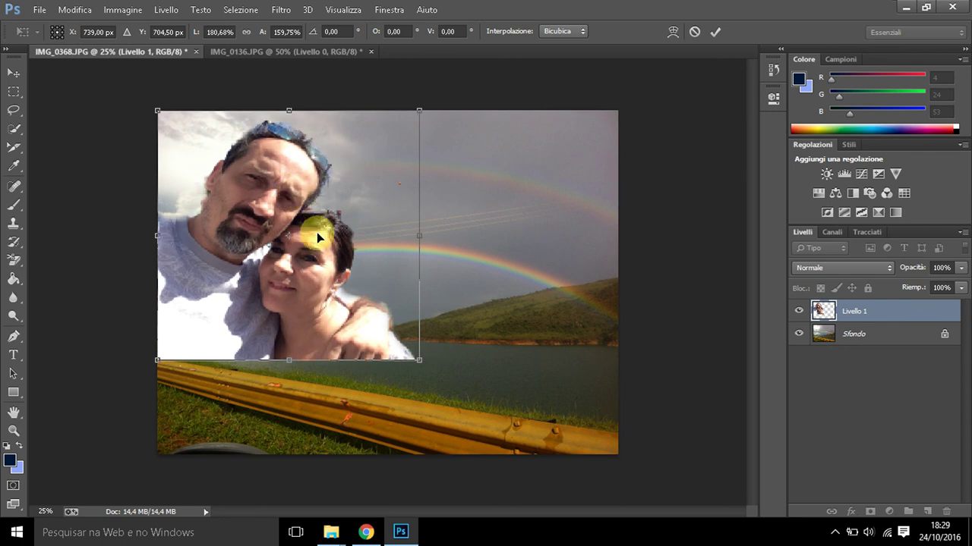
pyautogui.press('Return')
pyautogui.press('w')
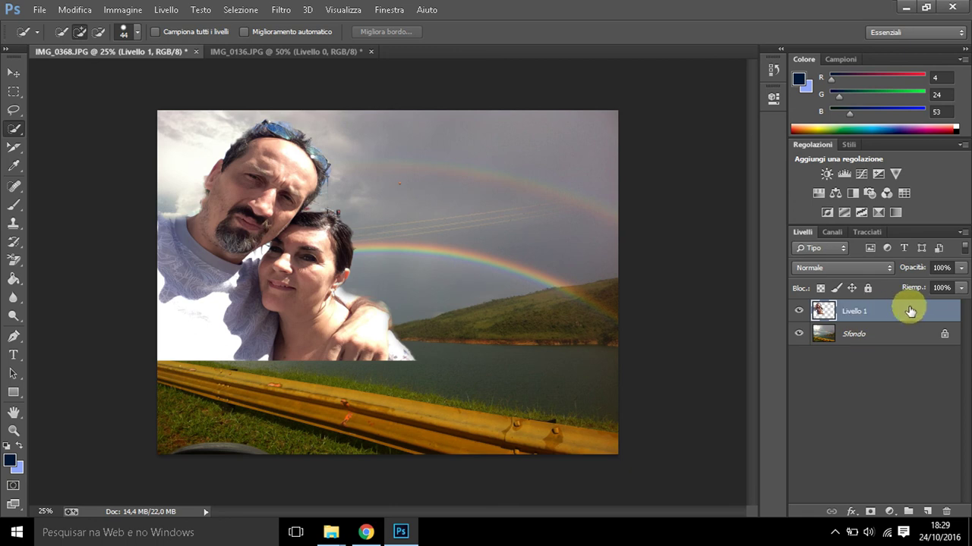
# Set Livello 1's opacity to 48% in the Stile livello dialog
pyautogui.doubleClick(909, 312)
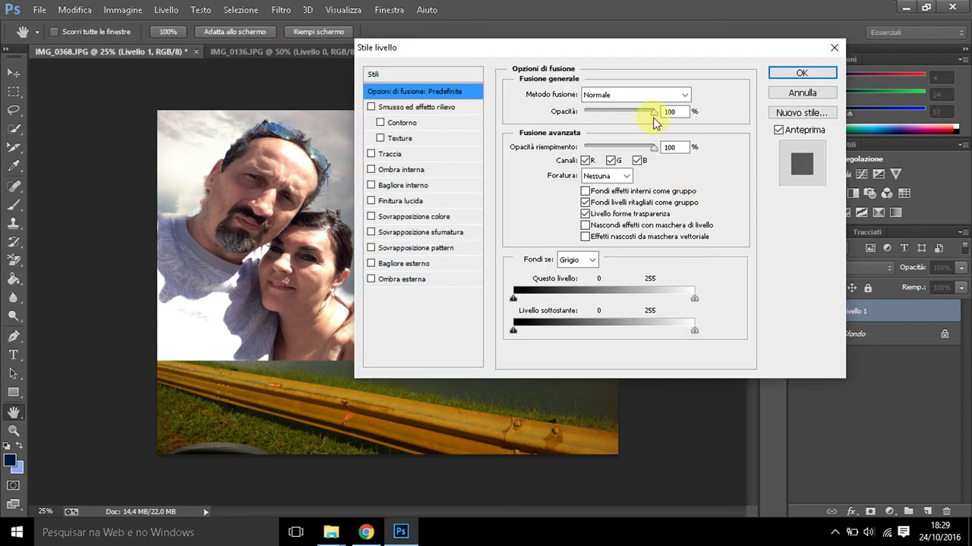
pyautogui.moveTo(651, 112); pyautogui.dragTo(621, 131)
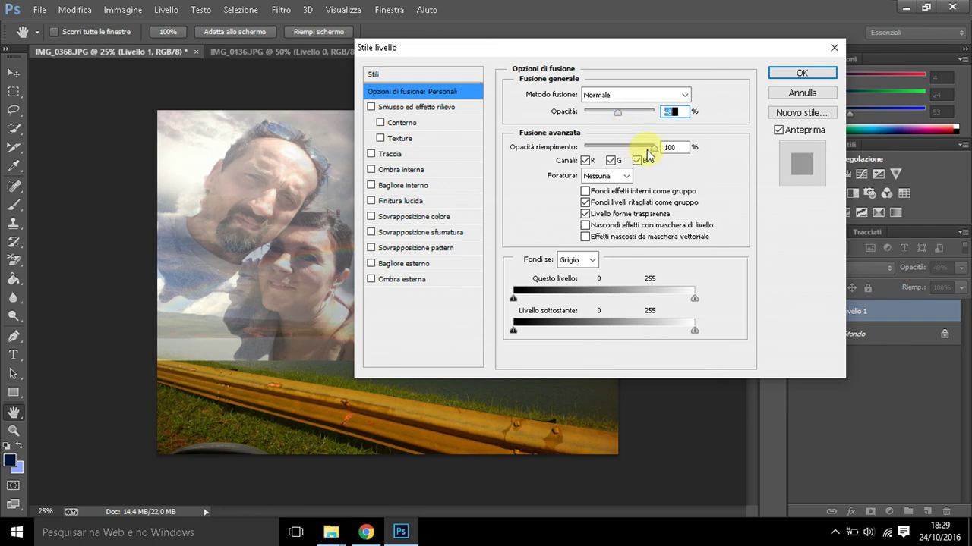
pyautogui.moveTo(652, 147)
pyautogui.mouseDown()
pyautogui.moveTo(628, 153)
pyautogui.moveTo(651, 150)
pyautogui.mouseUp()
pyautogui.click(803, 73)
pyautogui.press('w')
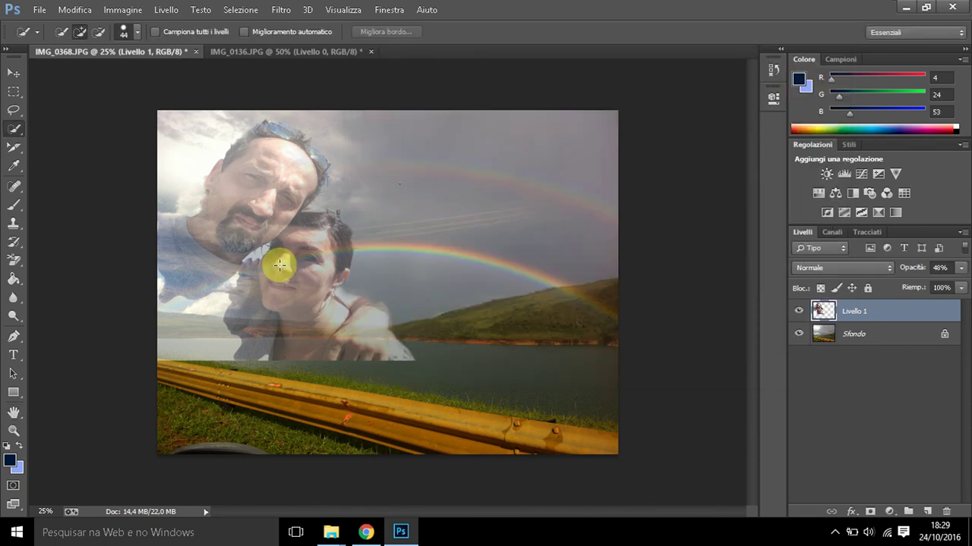
# Move the couple down over the guardrail and start saving IMG_0368 as a Photoshop PSD
pyautogui.click(15, 73)
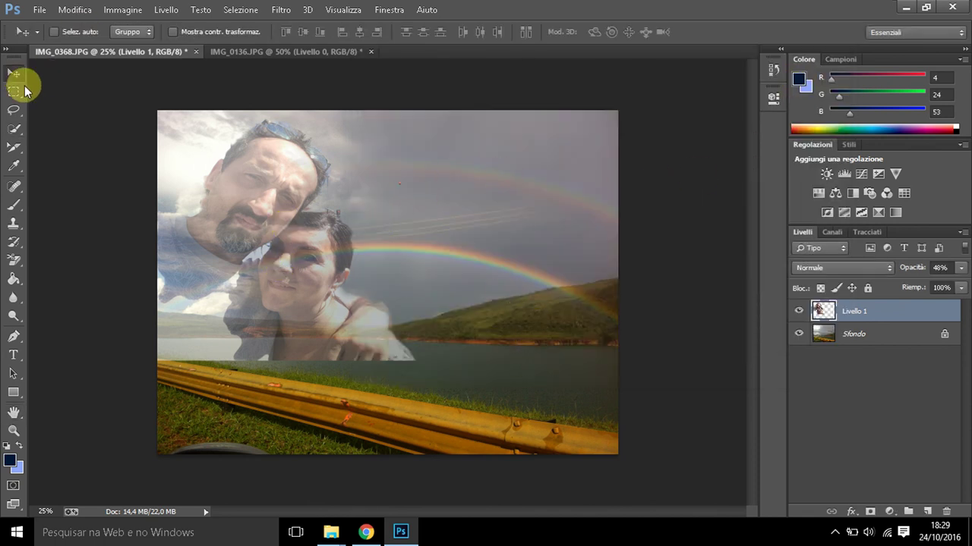
pyautogui.moveTo(270, 237)
pyautogui.mouseDown()
pyautogui.moveTo(439, 239)
pyautogui.moveTo(408, 338)
pyautogui.moveTo(260, 332)
pyautogui.mouseUp()
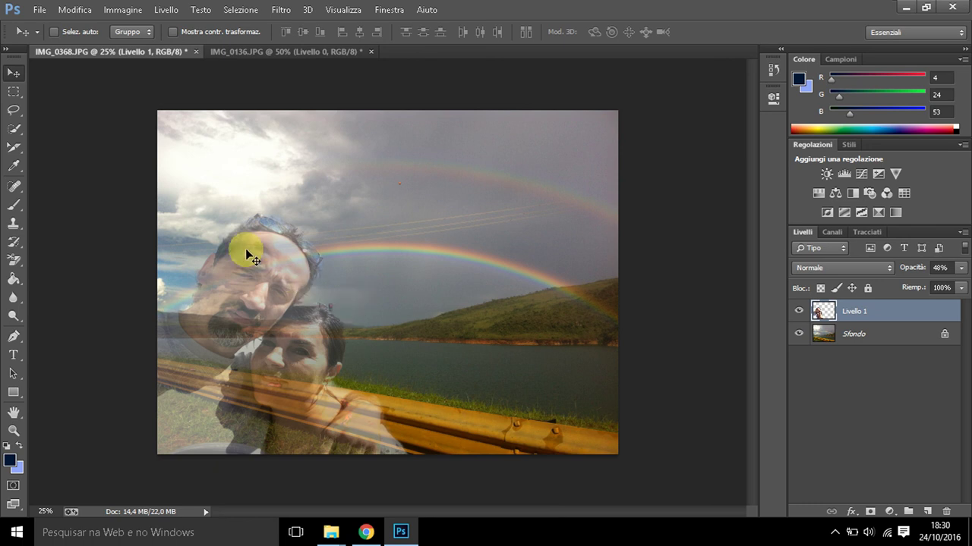
pyautogui.click(38, 10)
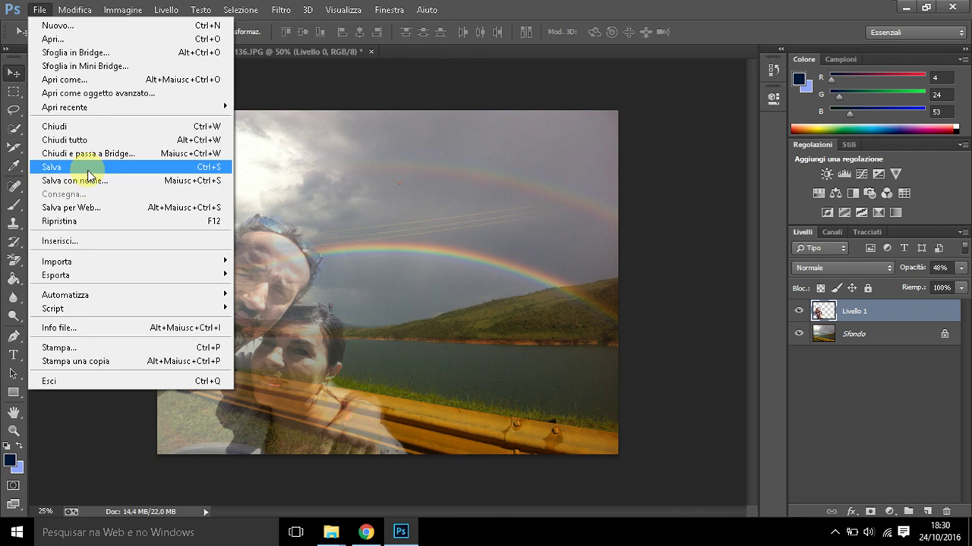
pyautogui.click(88, 170)
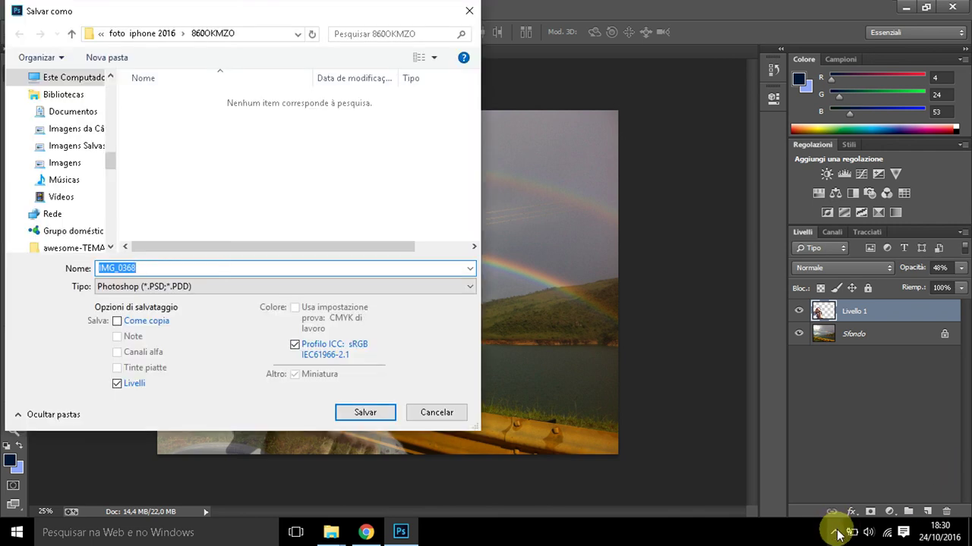